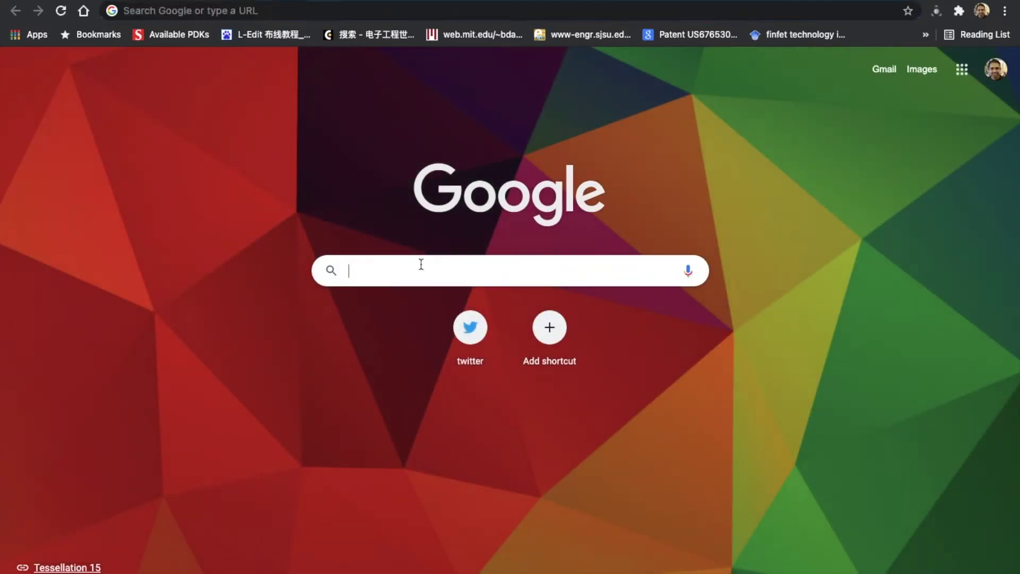
text(python)
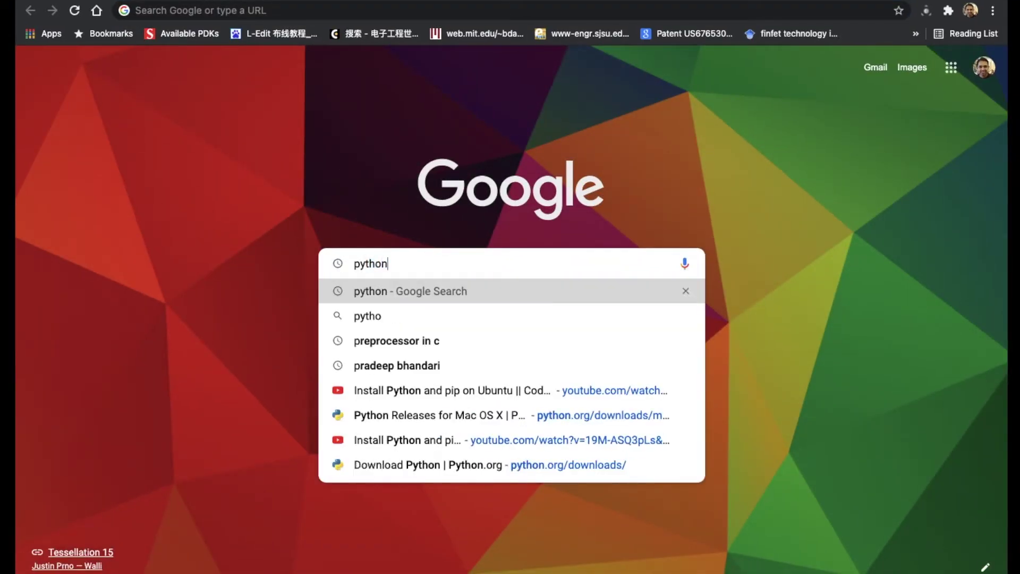
Search Google for 'python' and open the python.org Downloads page
key(Return)
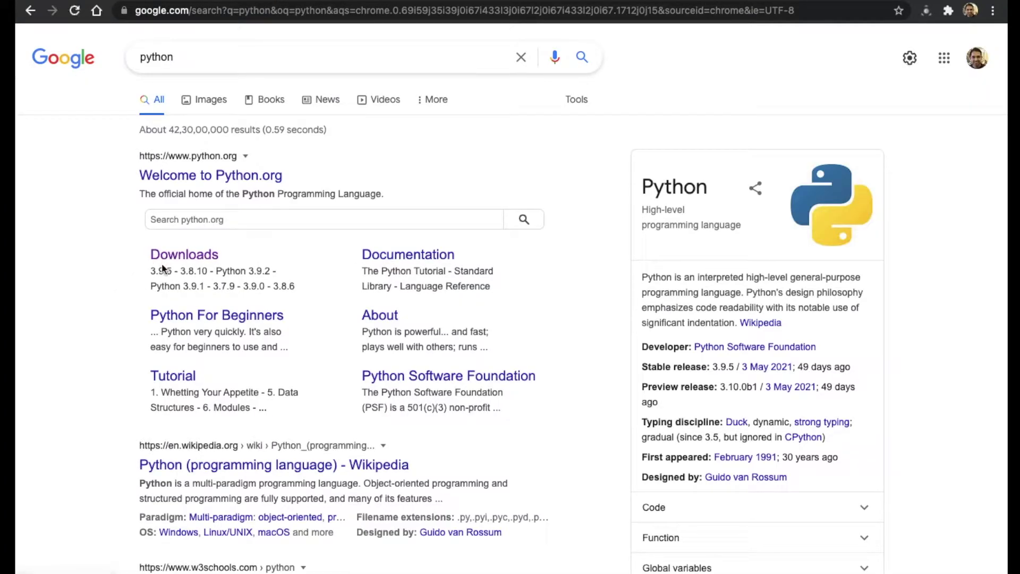
click(185, 259)
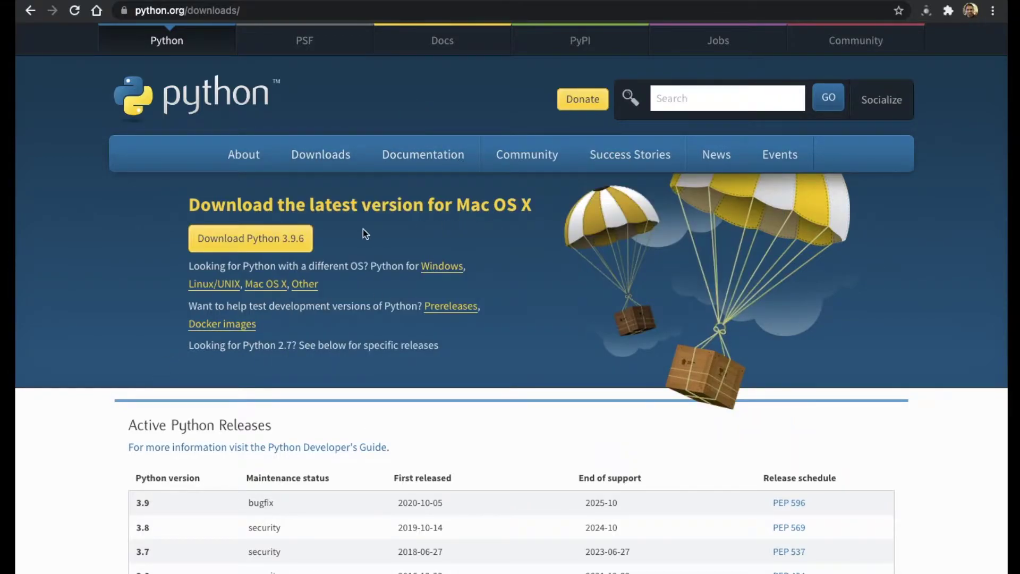
Download the Python 3.9.6 macOS installer and open the downloaded .pkg file
click(276, 247)
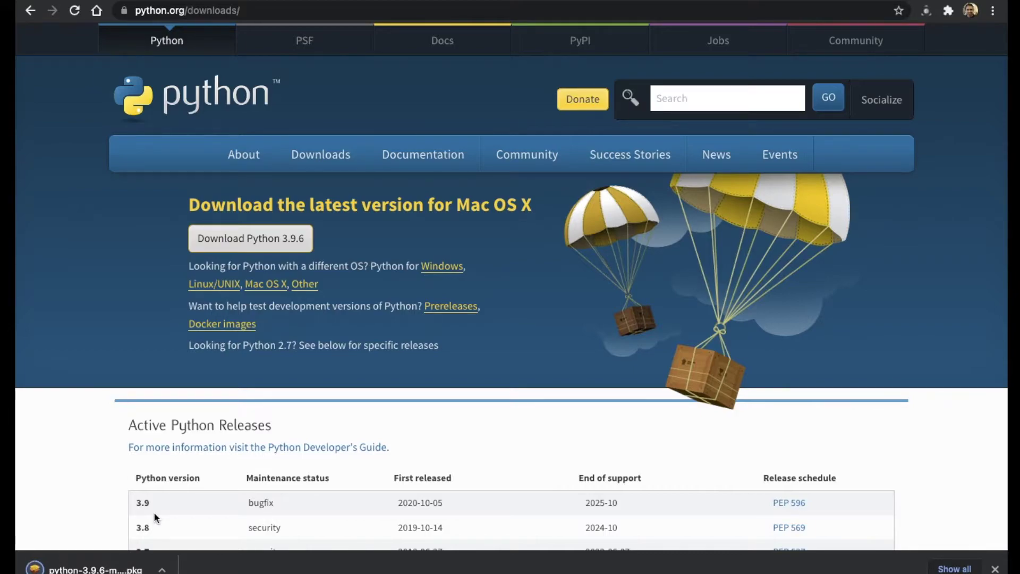
click(102, 569)
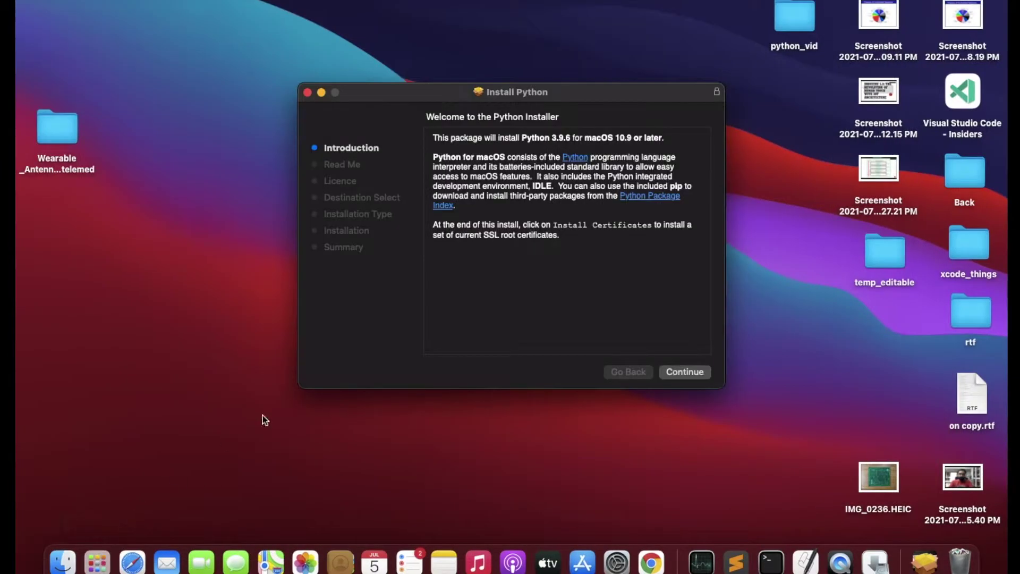
Move the installer window left, continue past Introduction and Read Me, and agree to the licence
drag(560, 95, 448, 93)
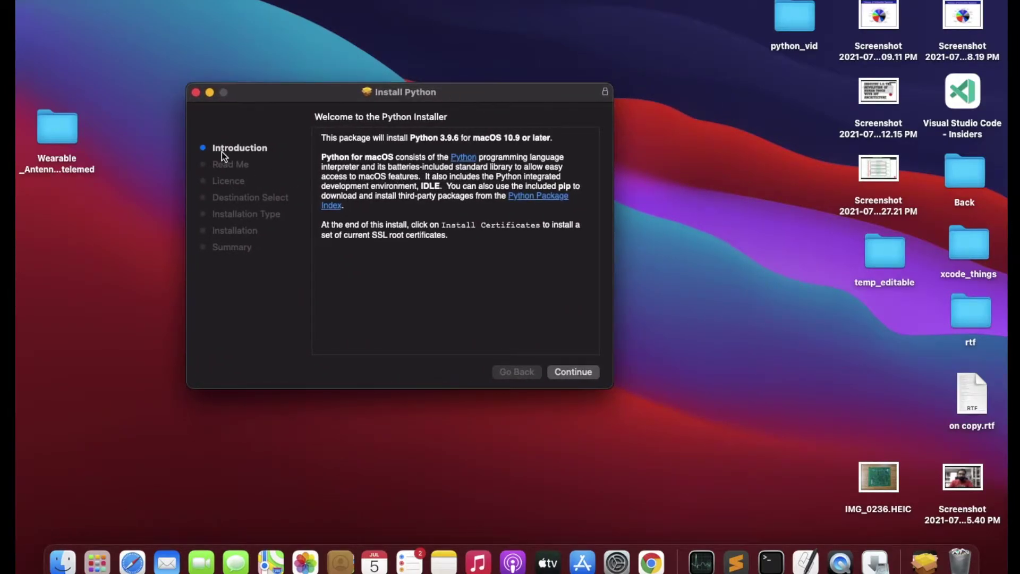
click(569, 372)
click(568, 373)
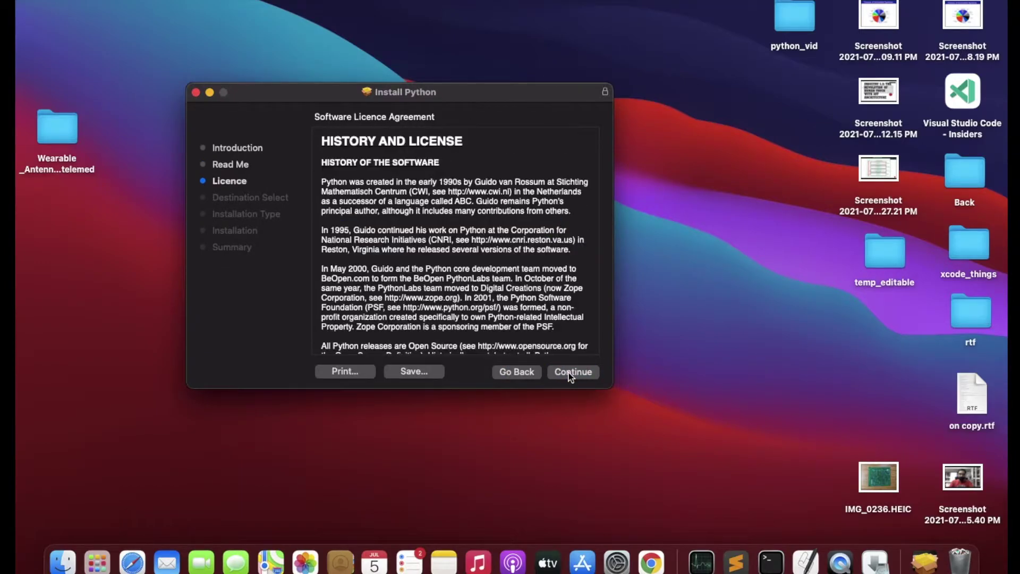
scroll(535, 304, down, 10)
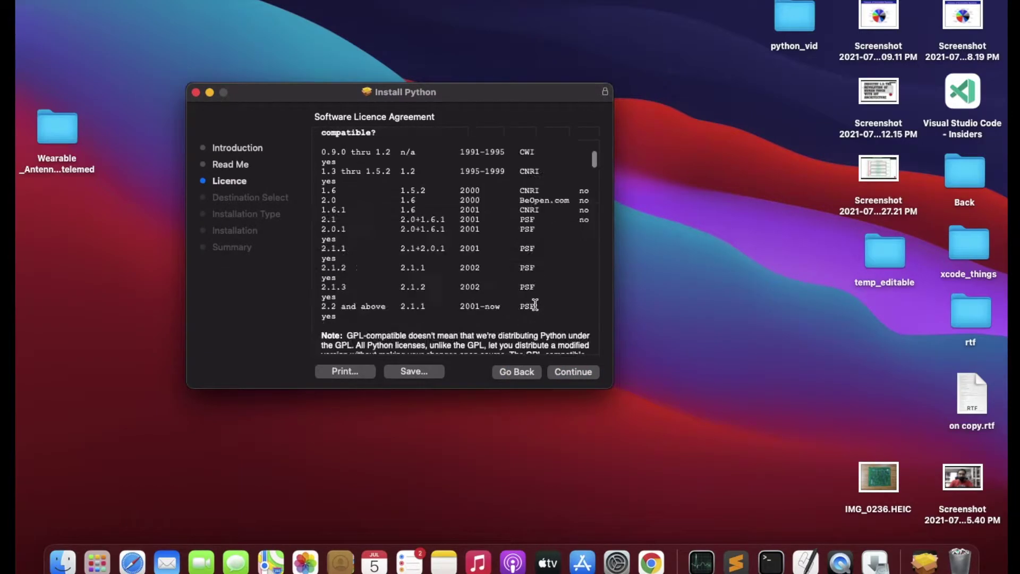
scroll(535, 305, down, 10)
scroll(535, 305, down, 10)
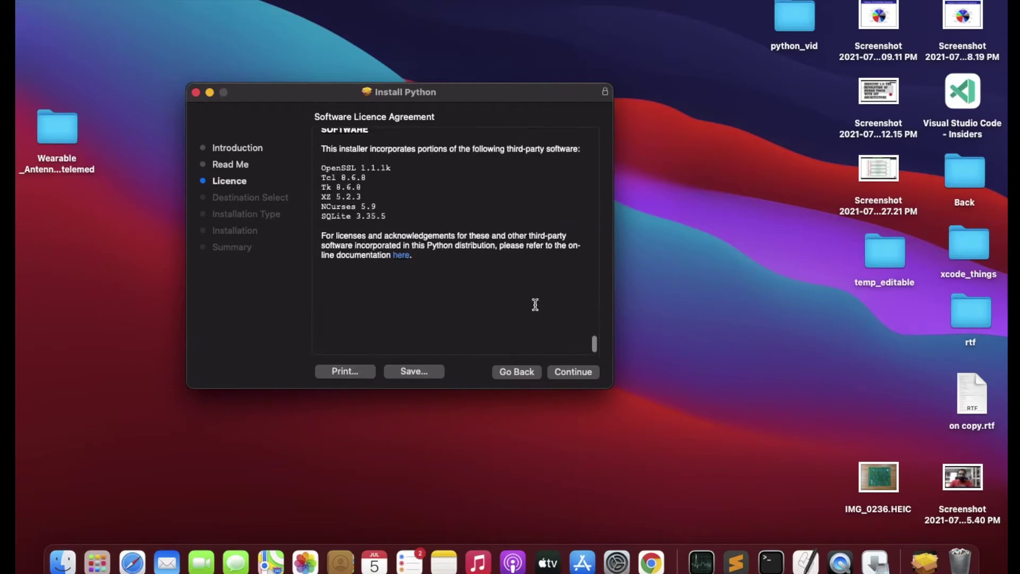
click(574, 374)
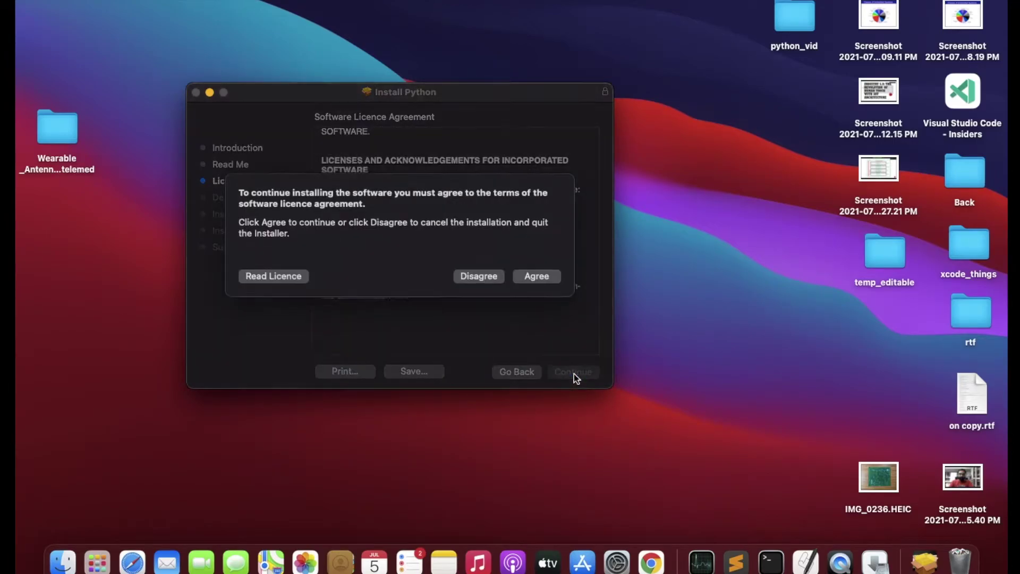
click(529, 277)
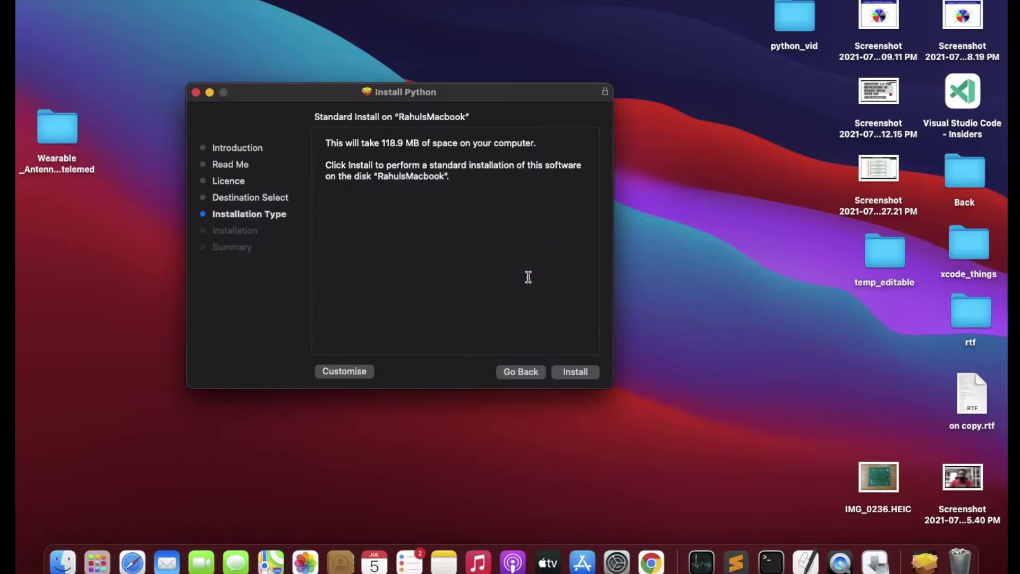
Start the standard Python 3.9.6 installation and authorise it with your password
click(572, 372)
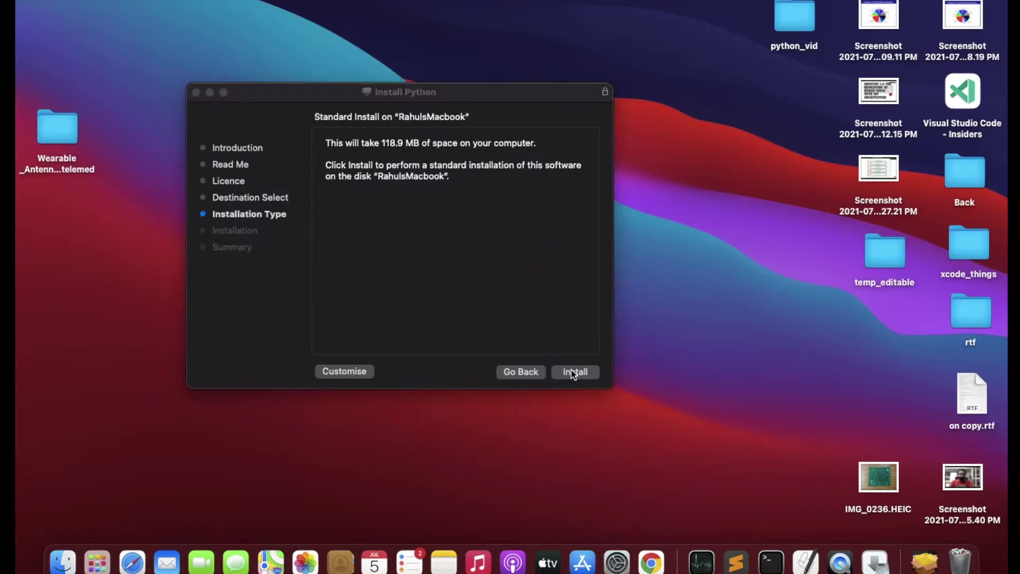
text(••)
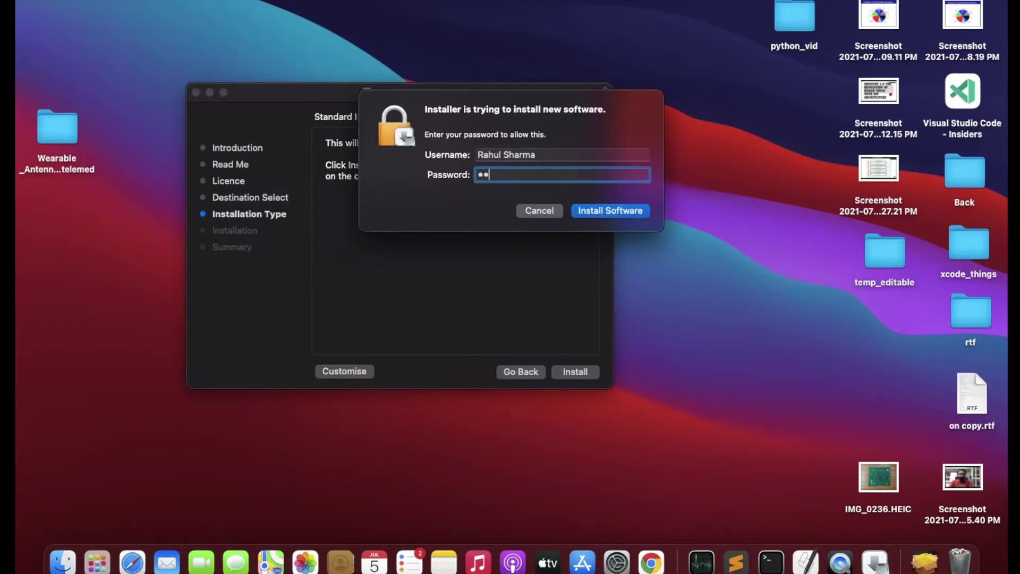
text(••••••••••)
text(••)
click(626, 211)
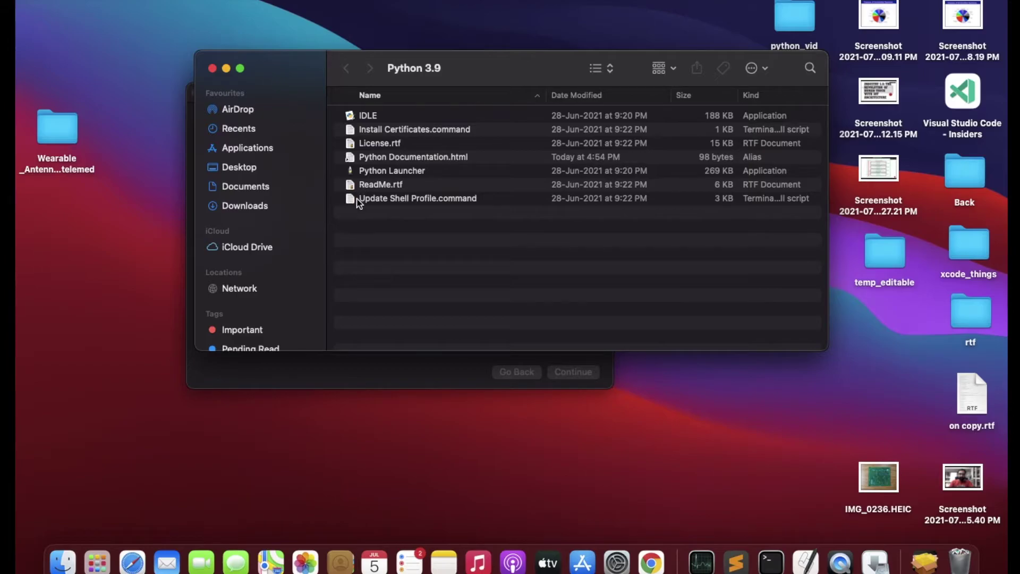
Rearrange the Finder and installer windows, close the finished installer, and bin its package
drag(463, 72, 364, 365)
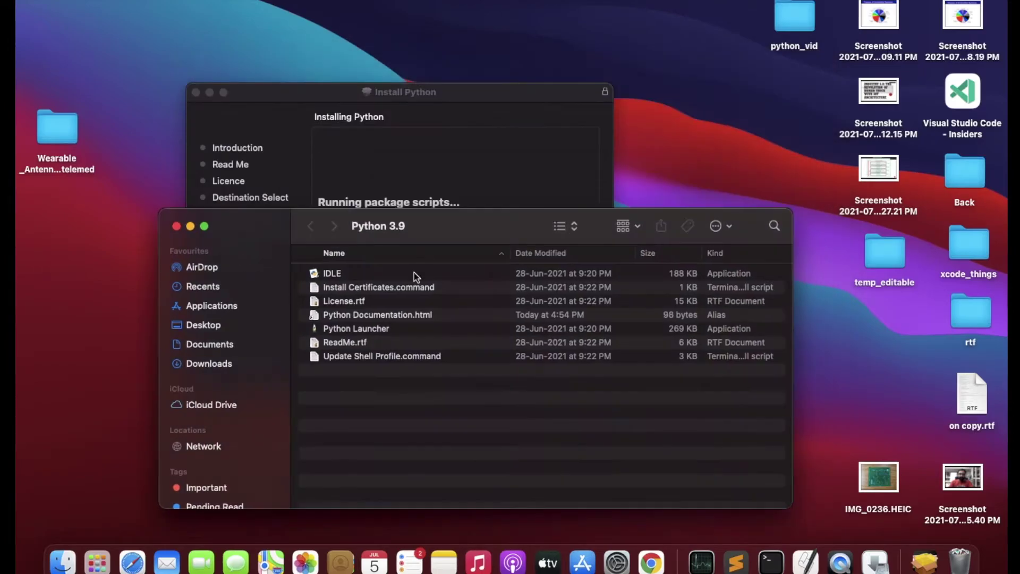
click(492, 129)
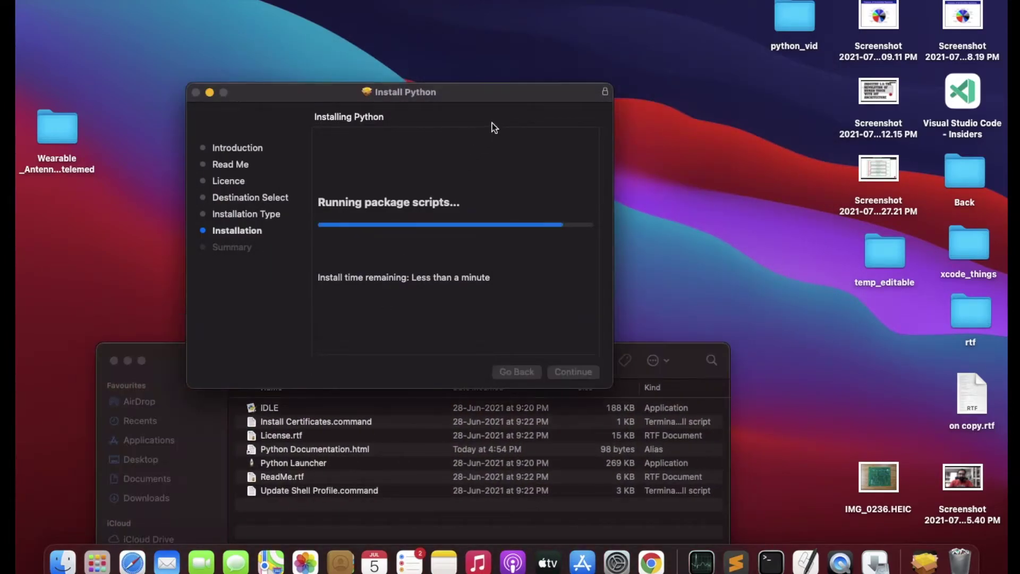
drag(509, 102, 492, 57)
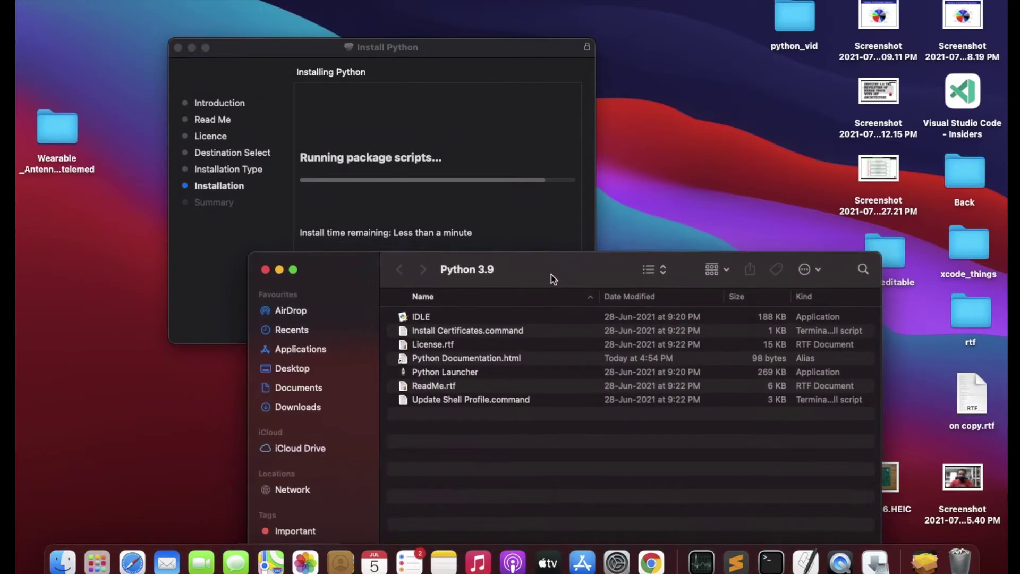
mouse_move(398, 368)
mouse_down()
mouse_move(631, 221)
mouse_move(573, 296)
mouse_up()
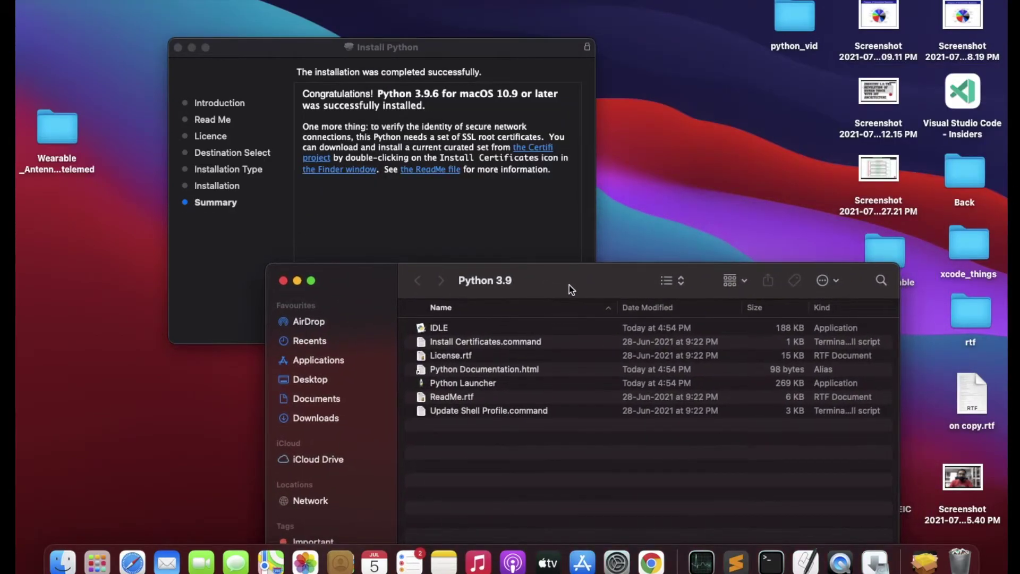
mouse_move(573, 297)
mouse_down()
mouse_move(536, 335)
mouse_move(473, 366)
mouse_up()
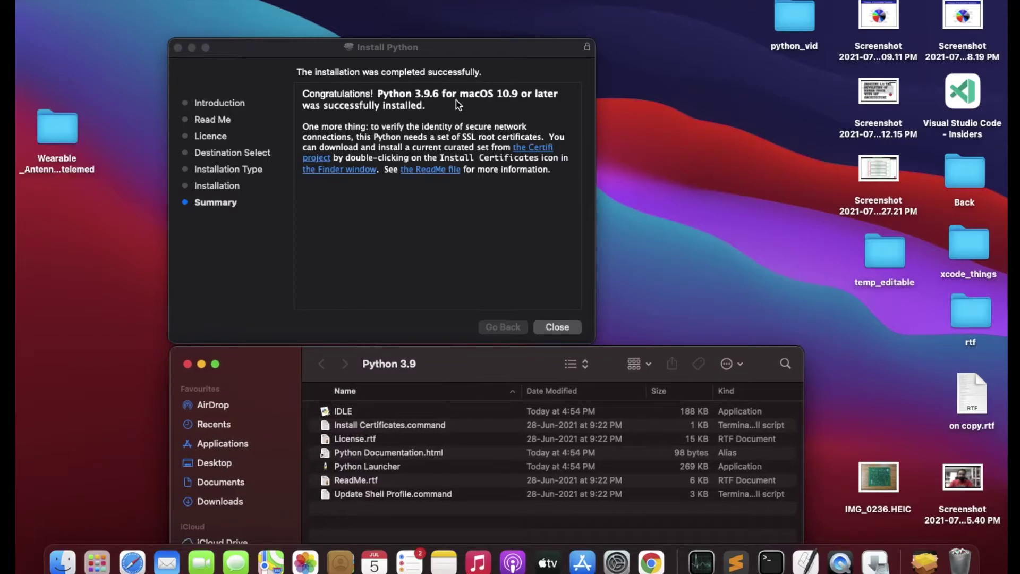
click(556, 327)
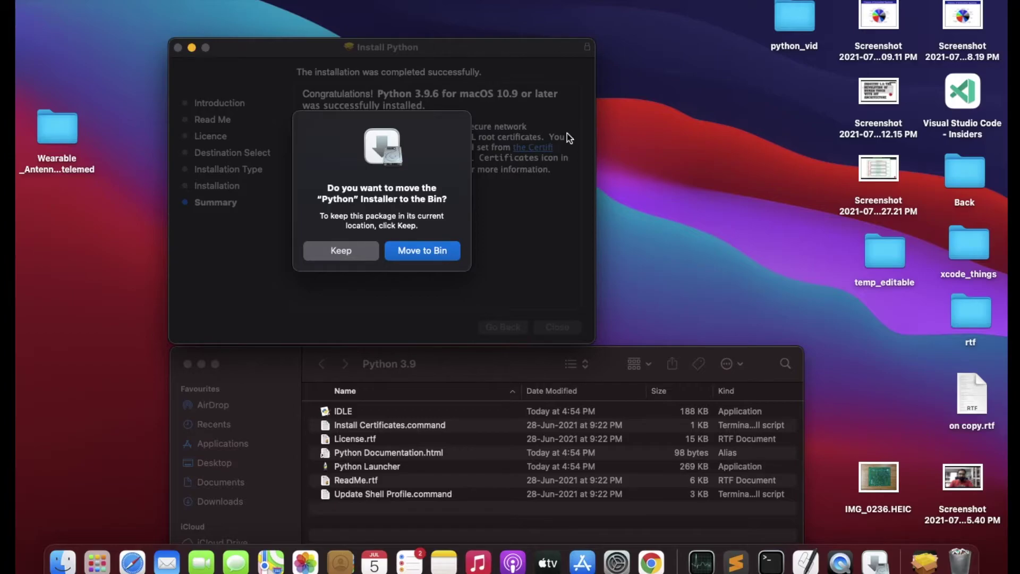
click(442, 255)
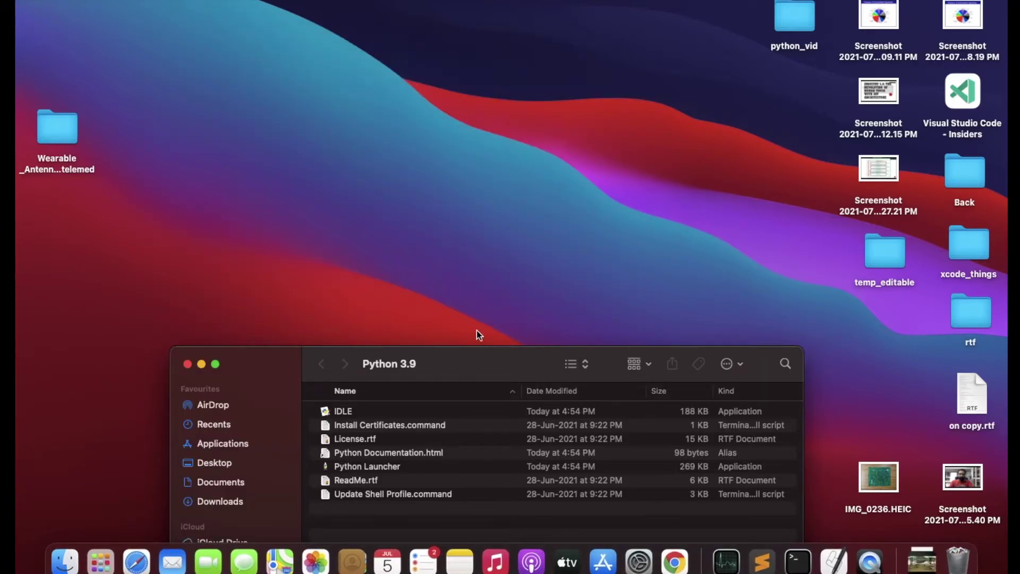
View Applications, expand Python 3.9 to see IDLE and Python Launcher, then close the window
drag(475, 366, 461, 128)
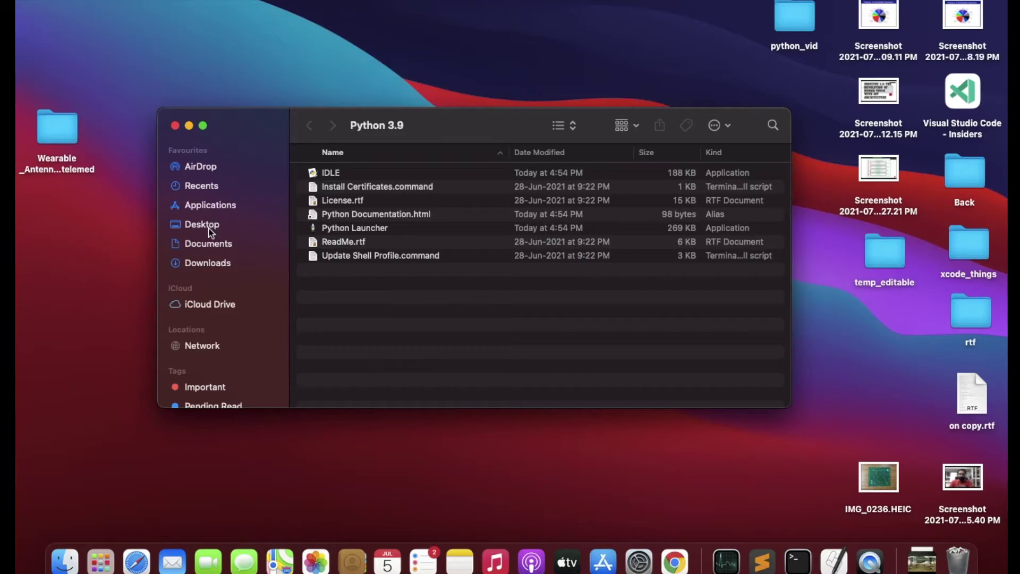
click(217, 205)
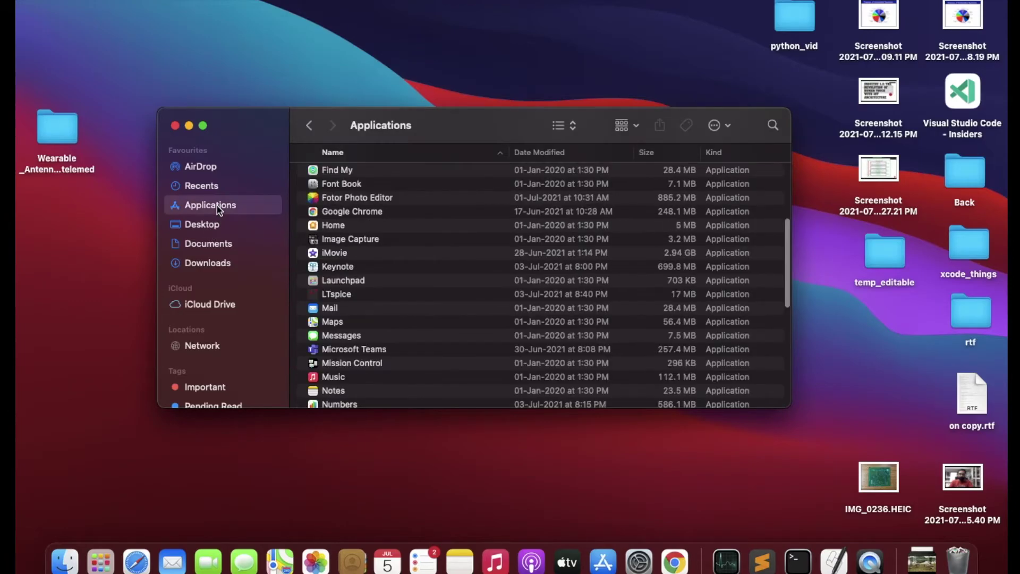
click(503, 155)
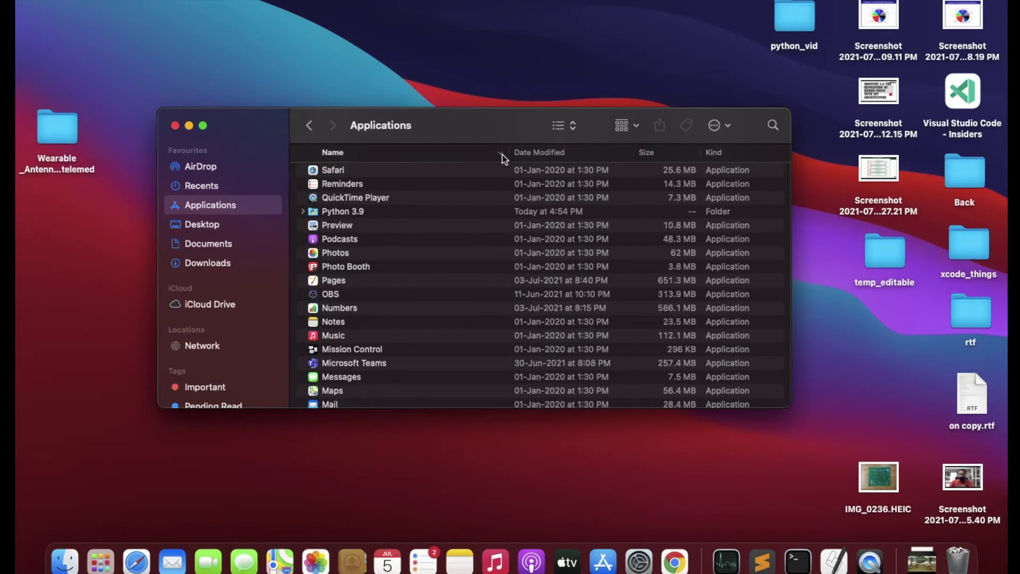
click(503, 155)
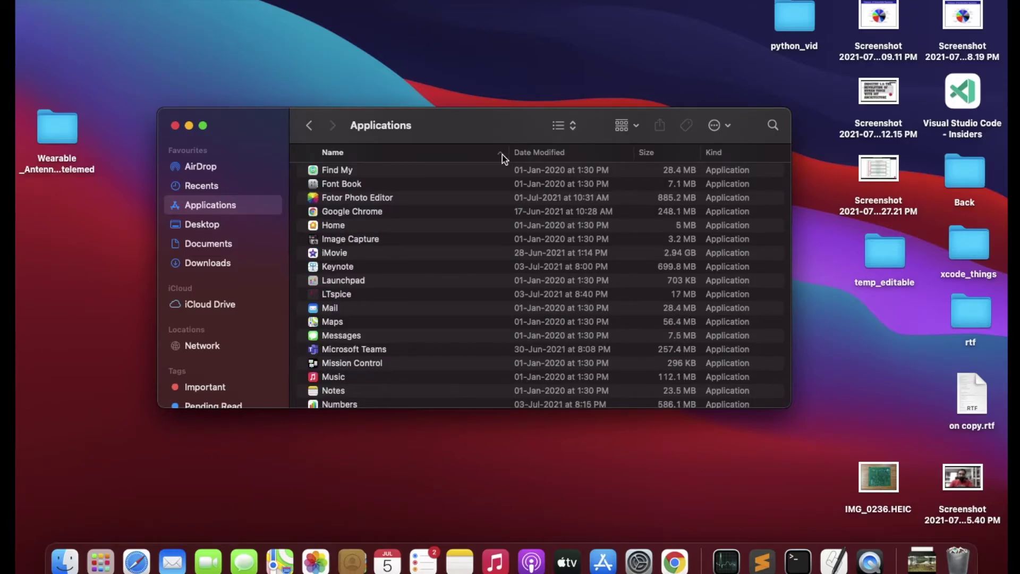
scroll(446, 272, down, 5)
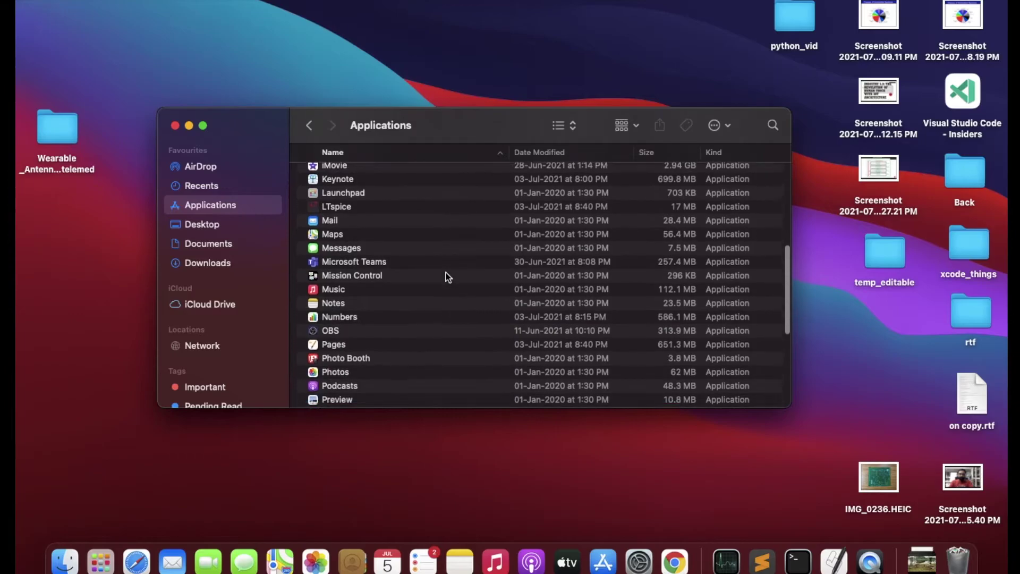
scroll(446, 273, down, 2)
scroll(445, 275, down, 2)
scroll(346, 319, down, 3)
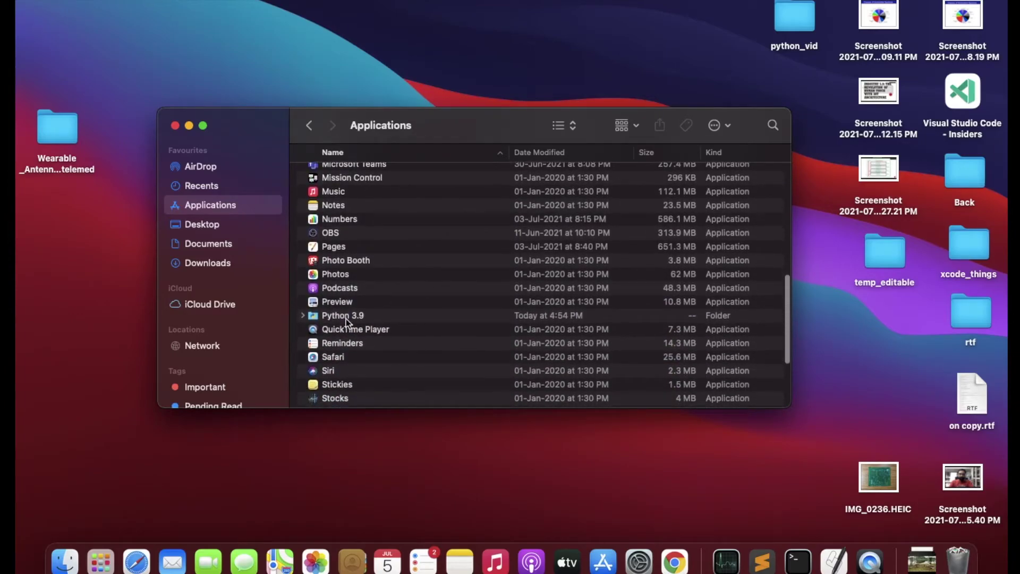
click(302, 315)
scroll(361, 293, down, 3)
scroll(360, 293, down, 2)
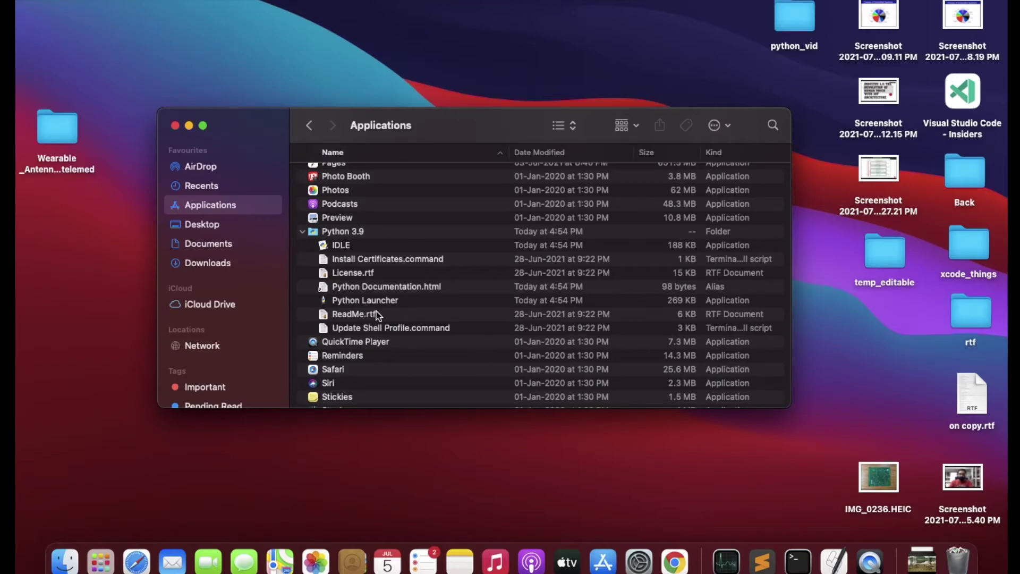
click(176, 125)
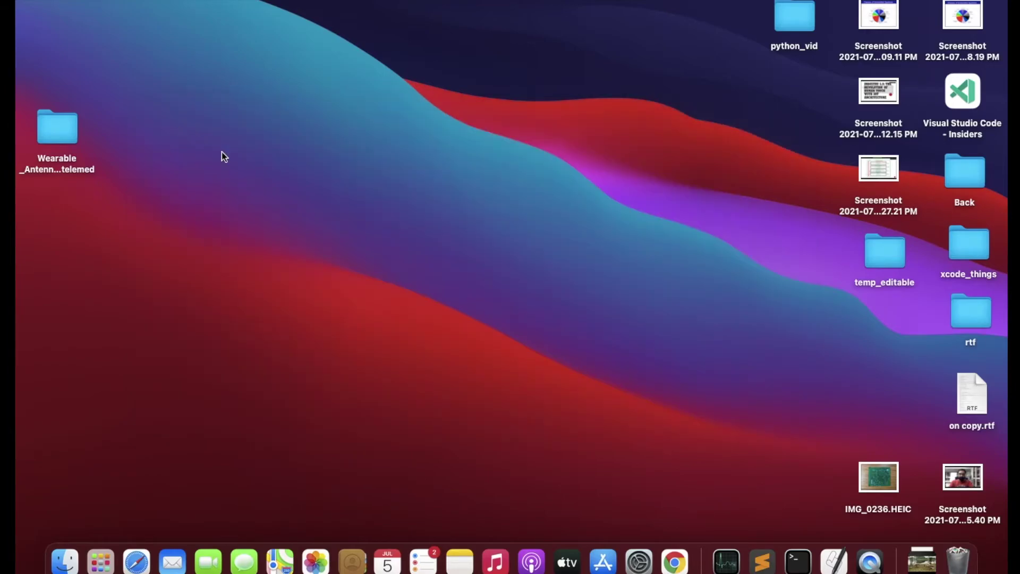
Open Terminal from the Dock and run python3 --version, which reports Python 3.9.6
click(798, 561)
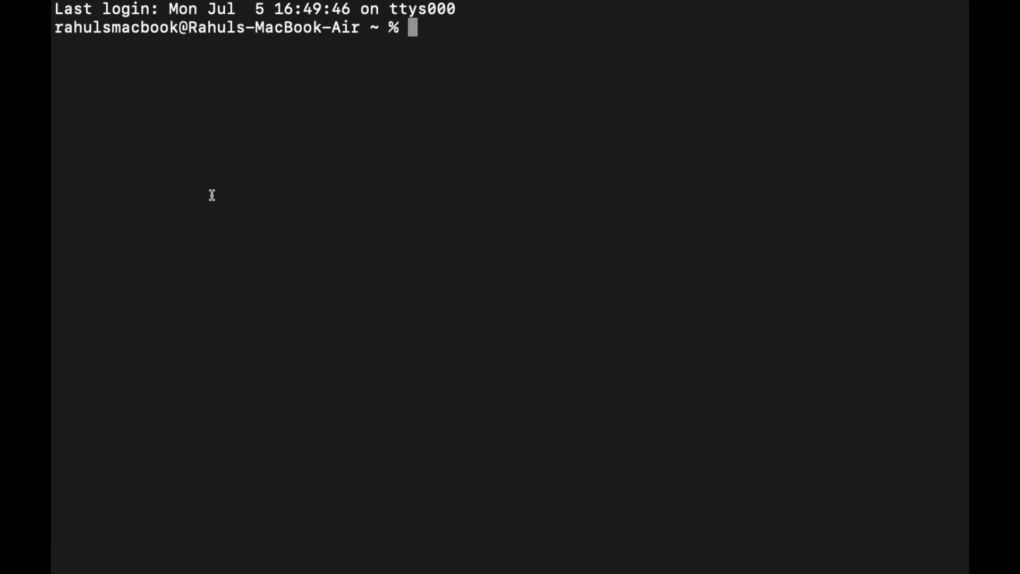
text(python3)
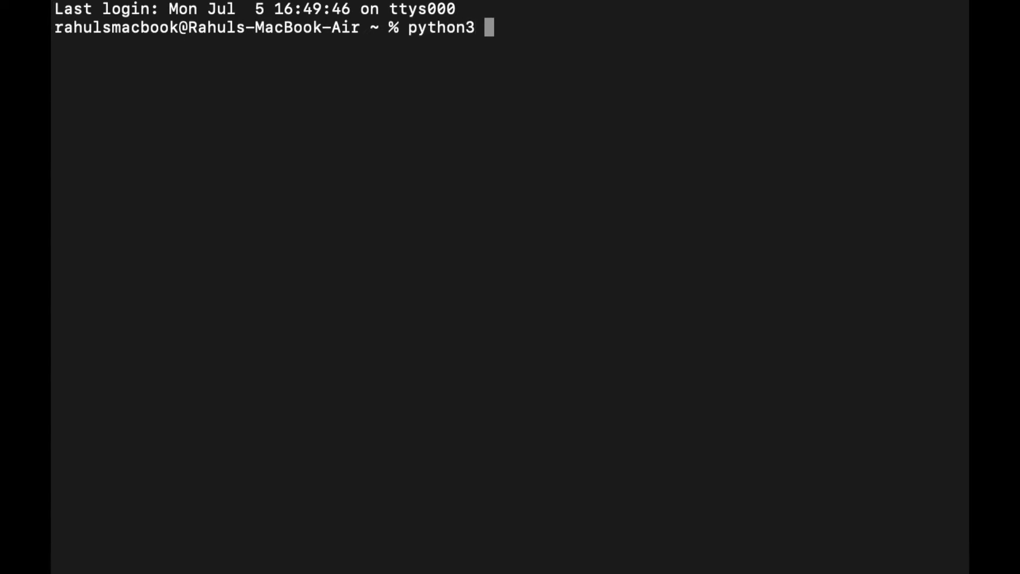
text( --version)
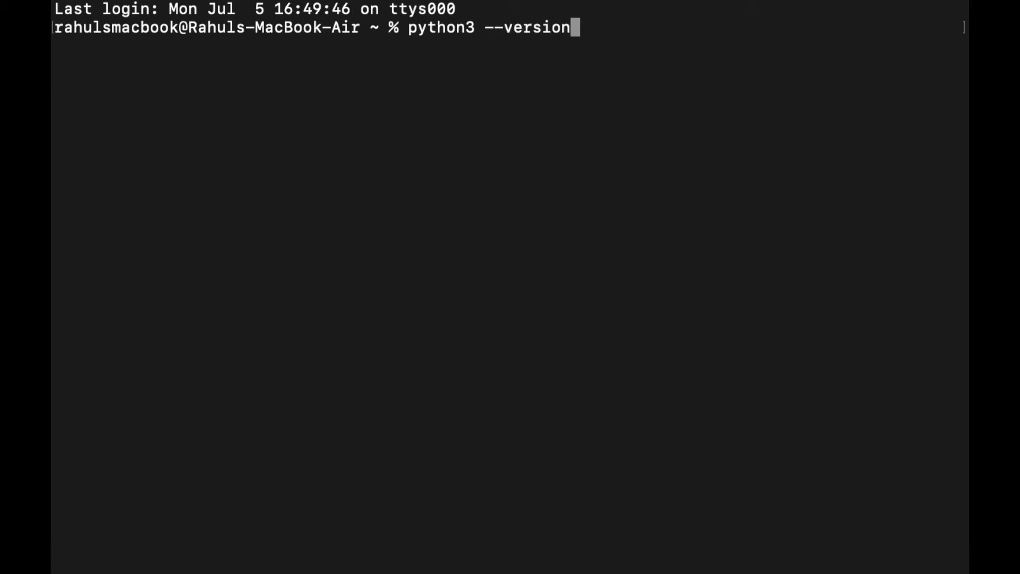
key(Return)
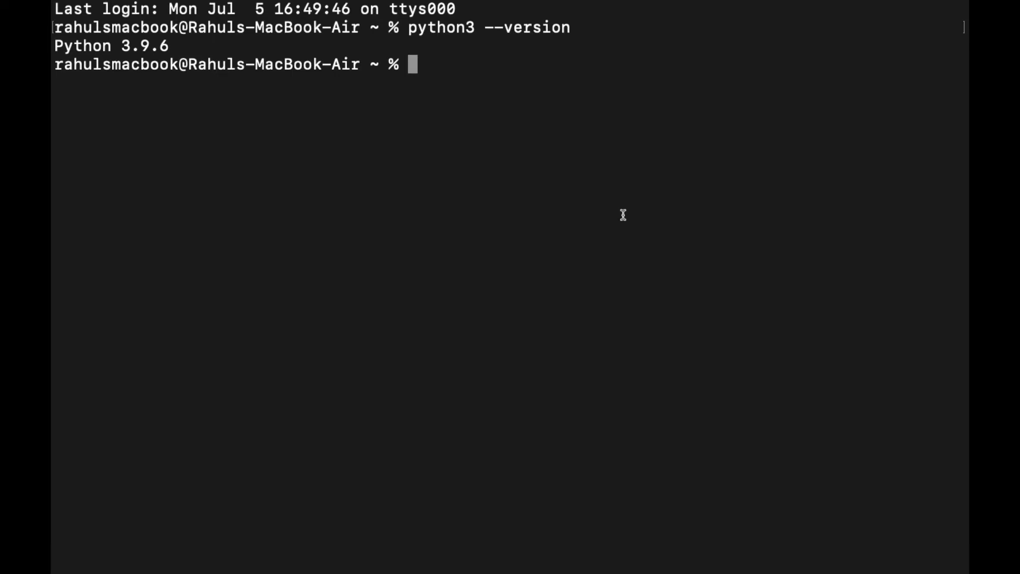
text(python)
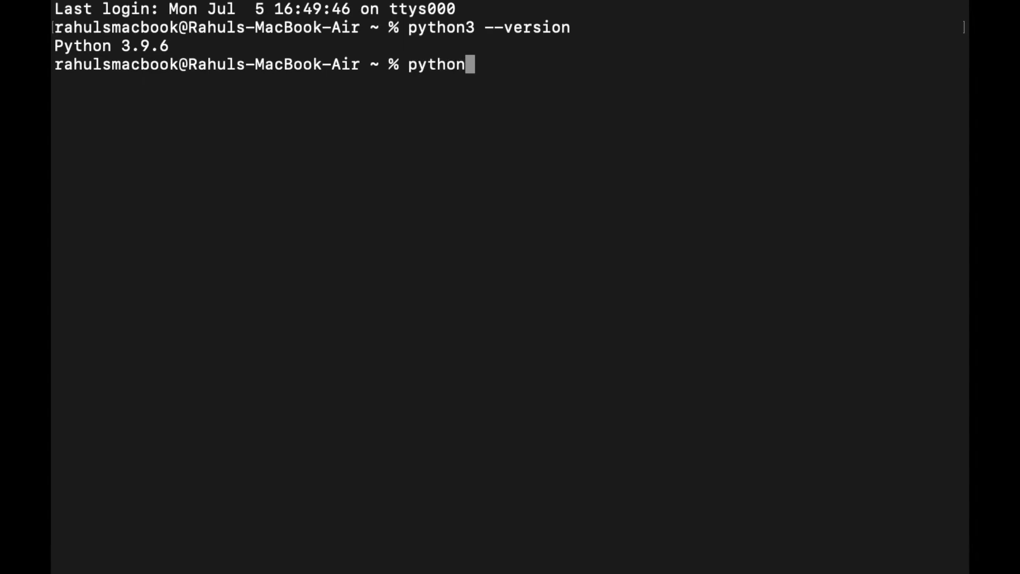
In Python 2.7.16, set x=2 and y=8, show z=x+y as 10, then quit()
key(Return)
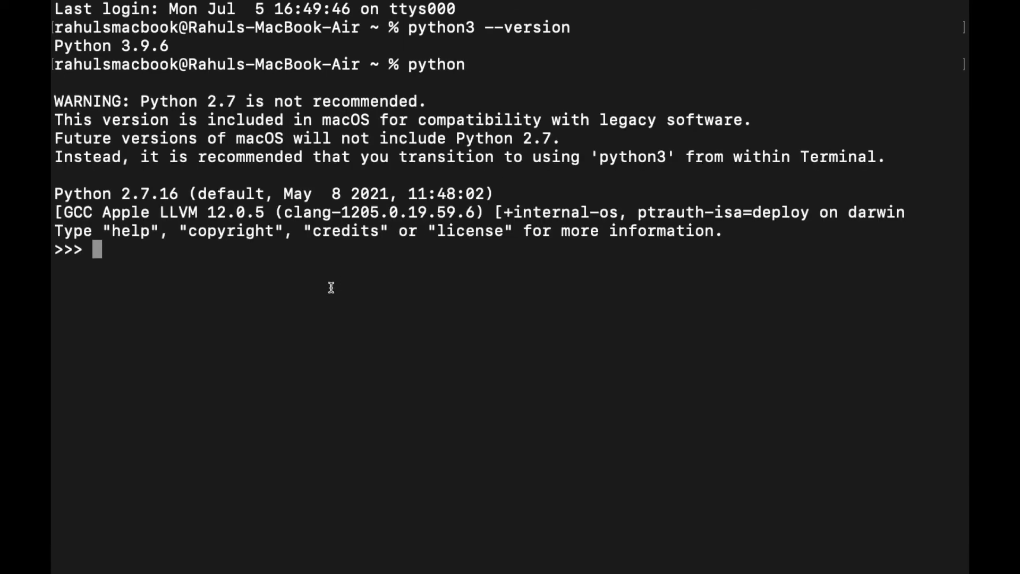
text(x=2)
key(Return)
text(y)
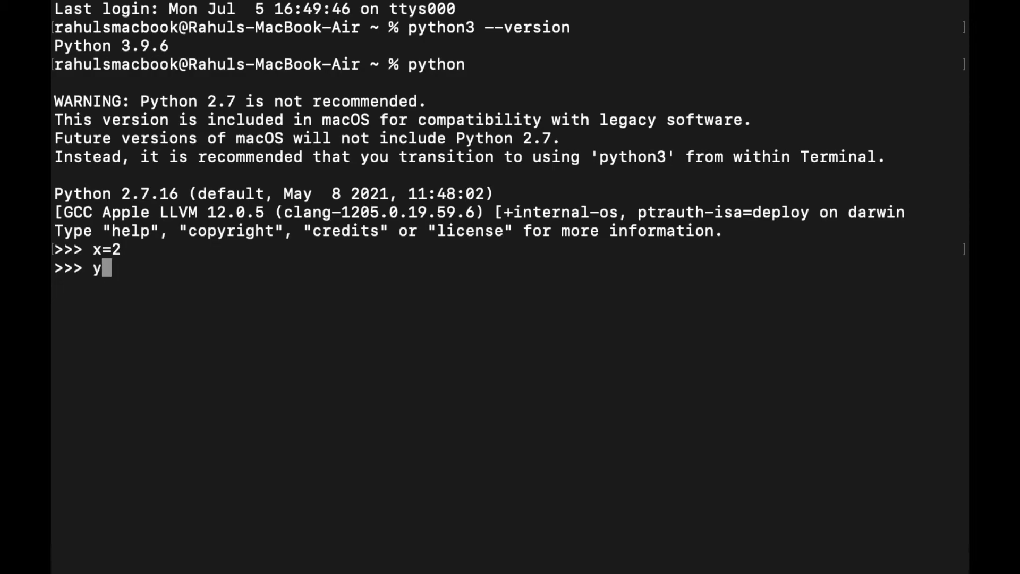
text(=8)
key(Return)
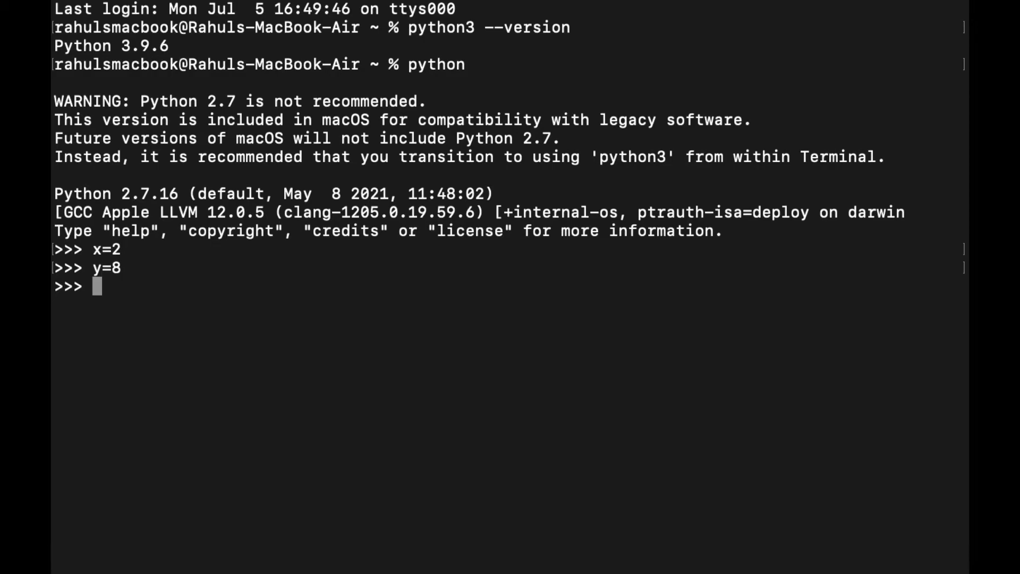
text(z)
text(=x+y)
key(Return)
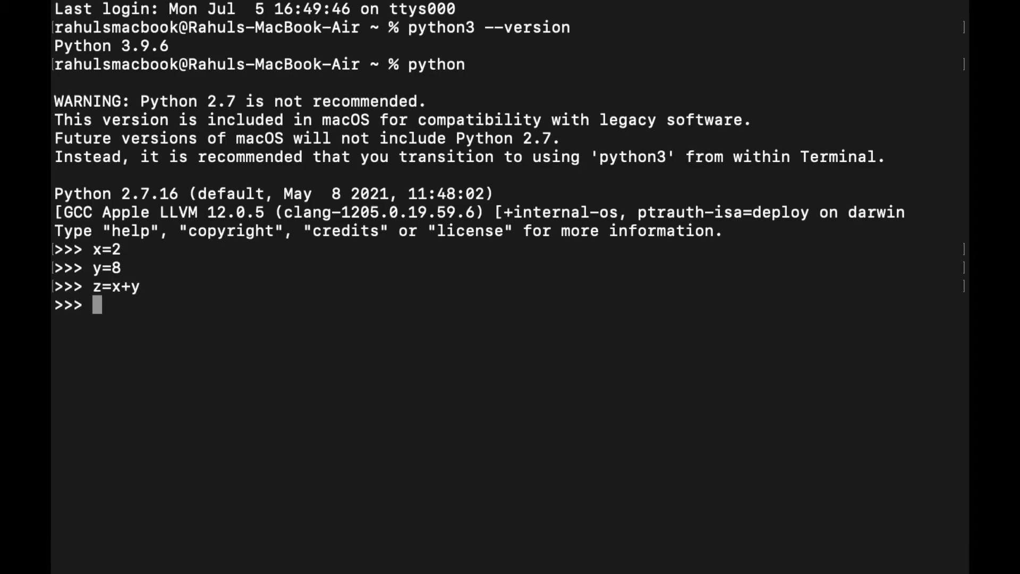
text(z)
key(Return)
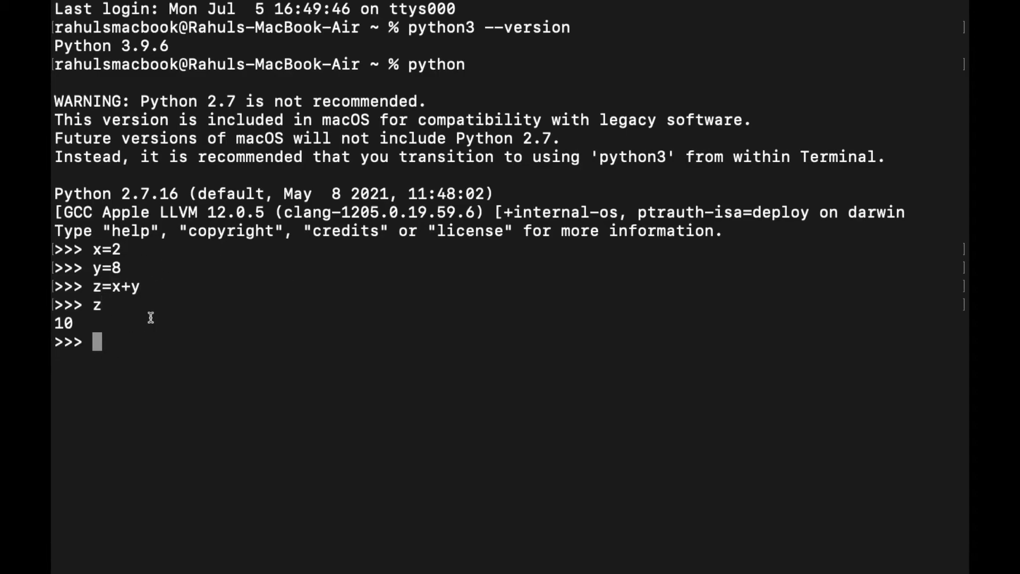
text(quit())
key(Return)
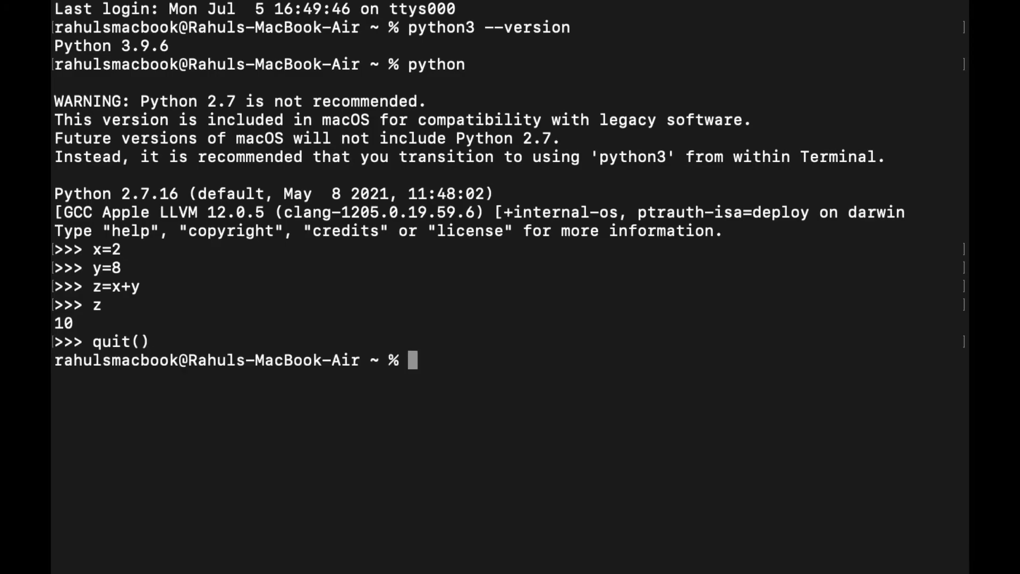
text(pip)
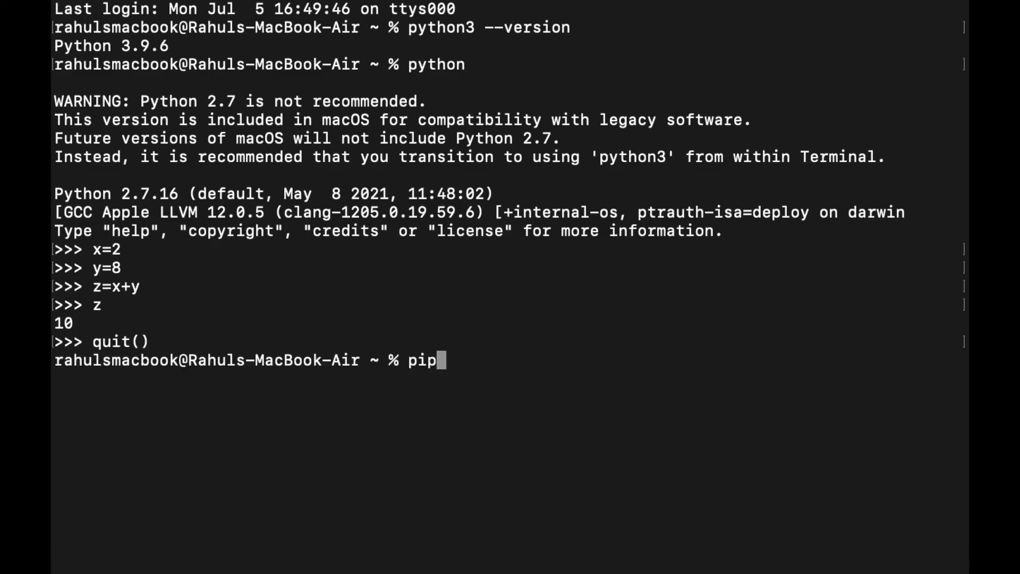
text(3 --)
text(version)
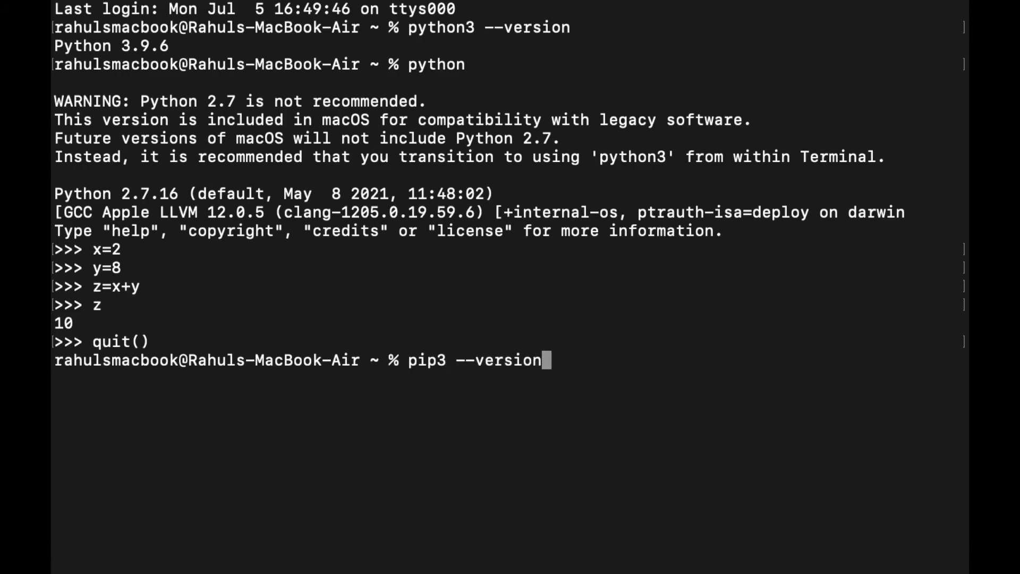
Run pip3 --version (pip 21.1.3), type and erase an example install command, then clear
key(Return)
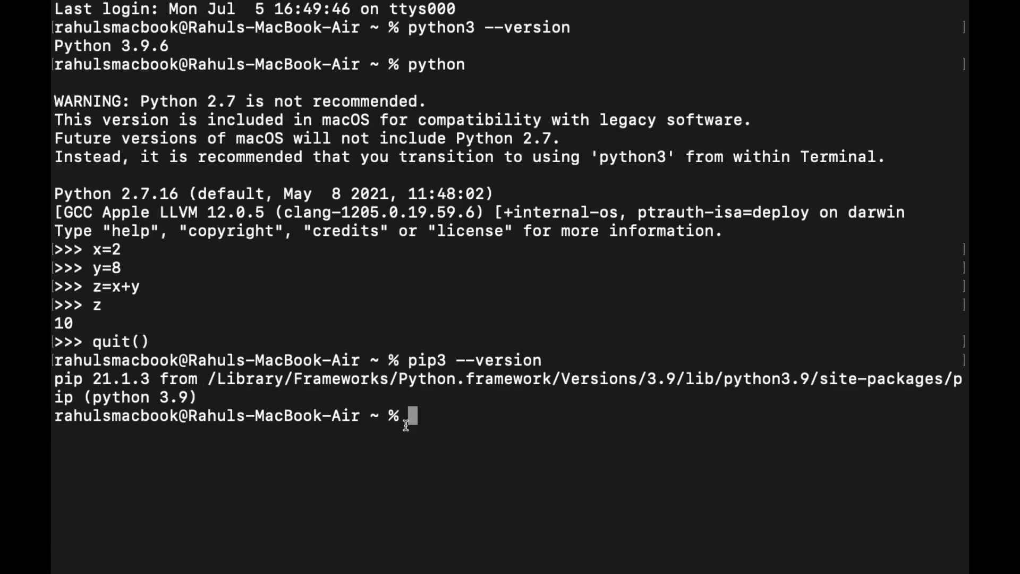
text(pip3 install <library n)
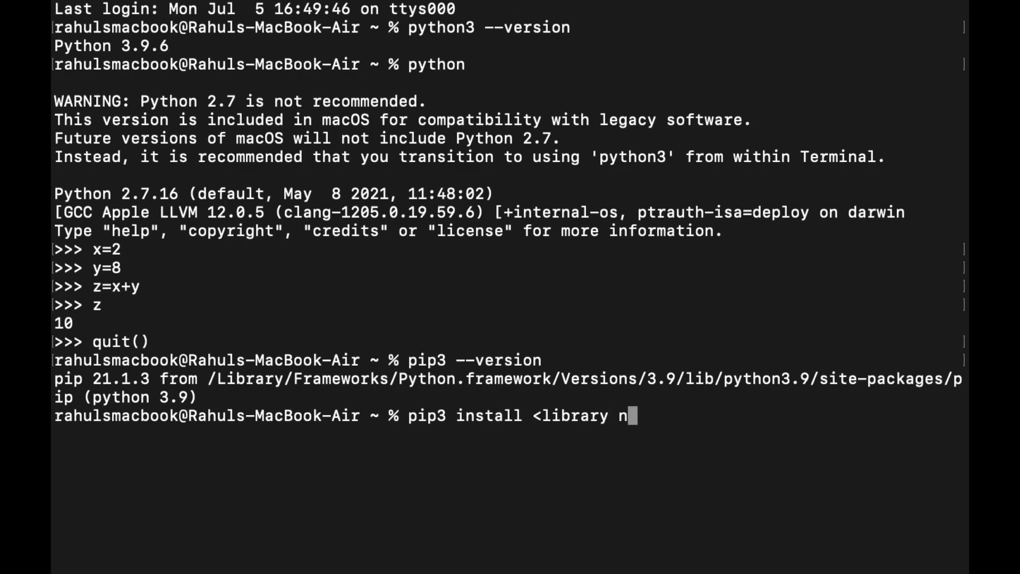
text(ame>)
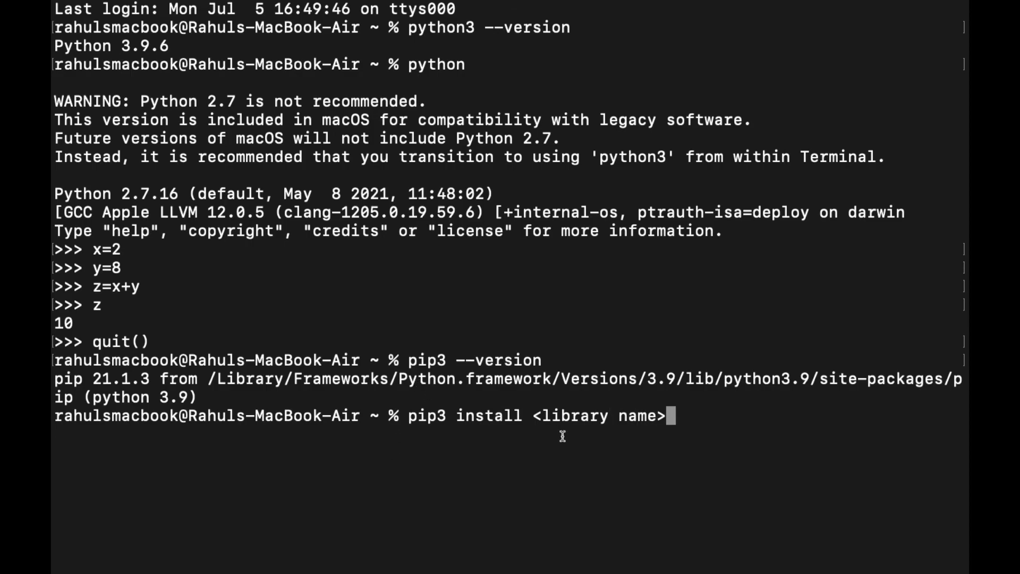
key(BackSpace)
key(BackSpace)
key(BackSpace)
key(BackSpace)
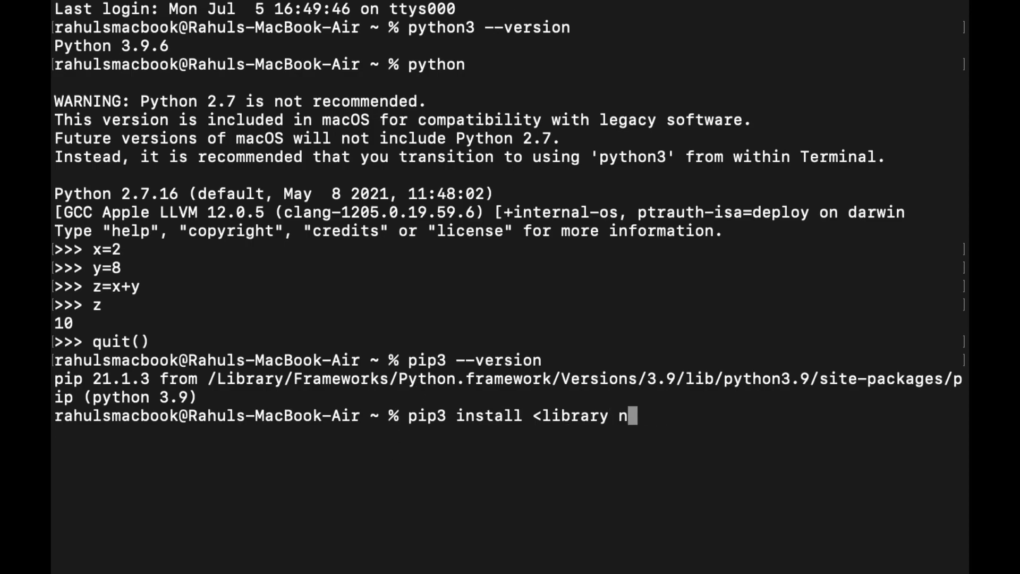
key(BackSpace)
key(BackSpace)
key(BackSpace)
key(BackSpace)
key(BackSpace)
key(BackSpace)
key(BackSpace)
key(BackSpace)
key(BackSpace)
key(BackSpace)
key(BackSpace)
key(BackSpace)
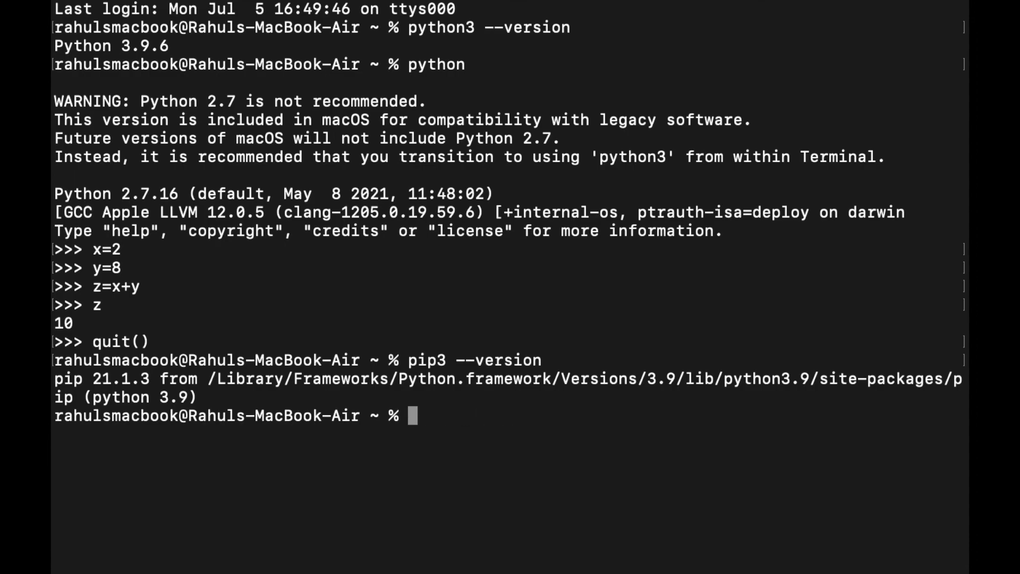
text(clear)
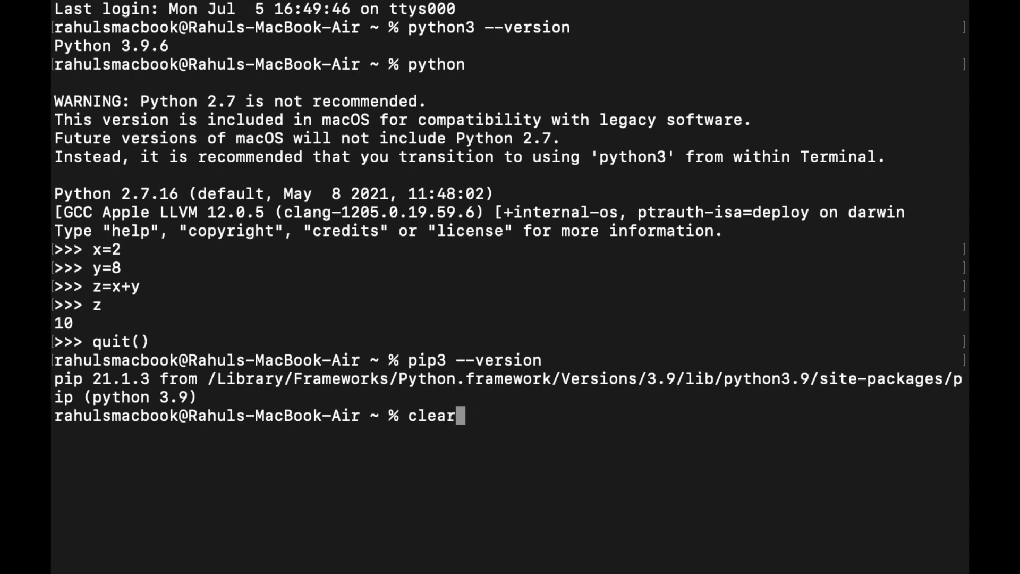
key(Return)
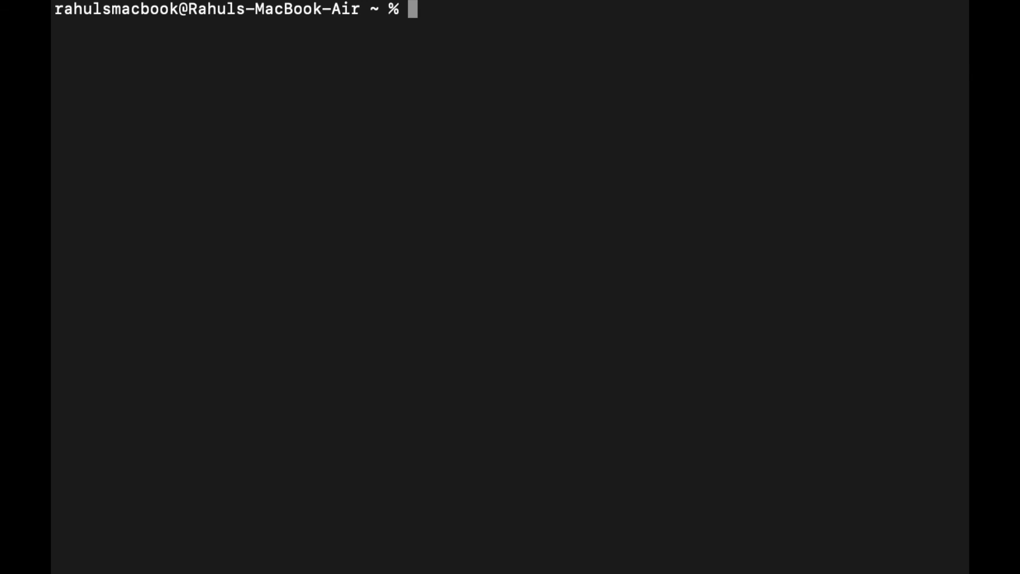